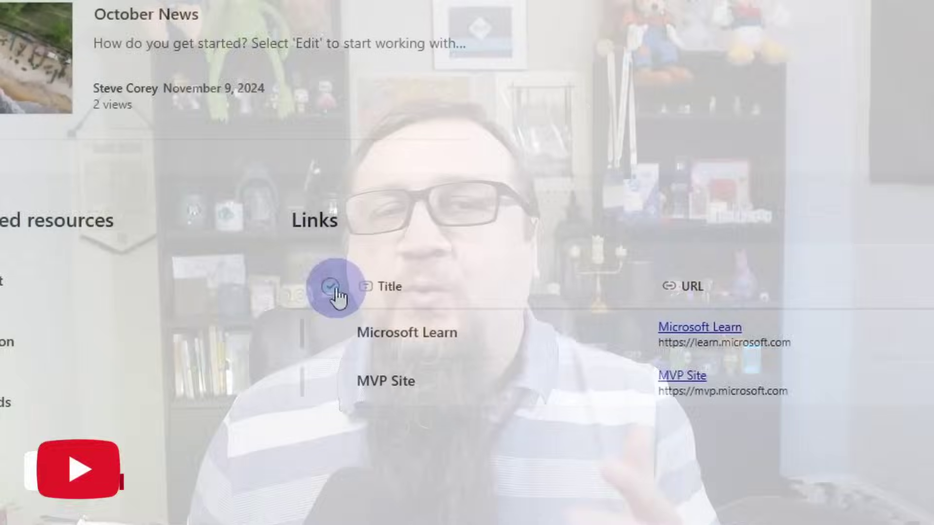
Test row selection in the Links list by toggling the Microsoft Learn and MVP Site checkboxes.
left_click(330, 287)
left_click(331, 334)
left_click(330, 380)
left_click(333, 335)
left_click(548, 217)
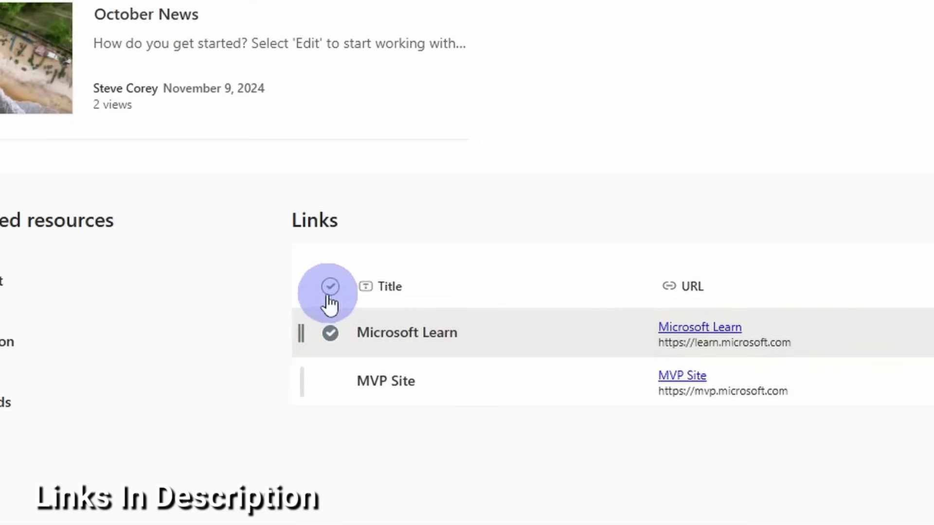
left_click(328, 379)
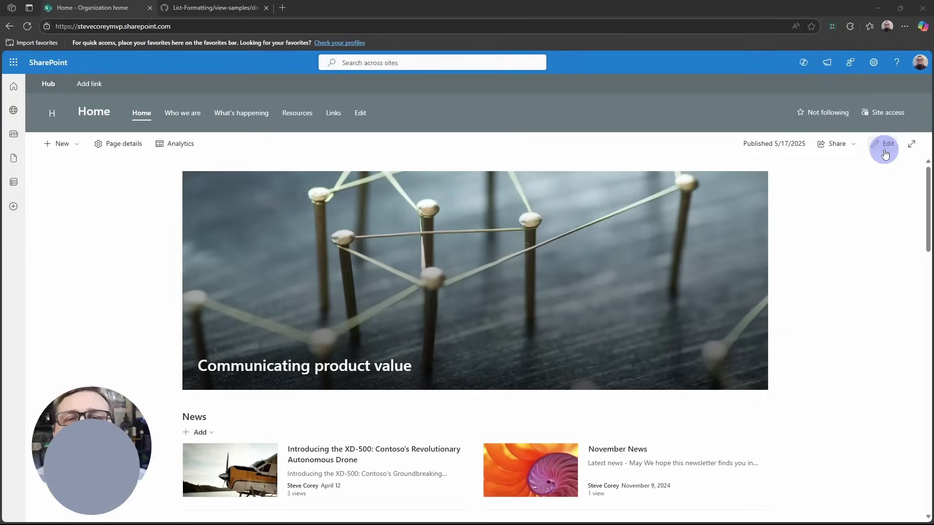
Edit the home page and split the Frequently used resources section into a one-third right layout.
left_click(886, 144)
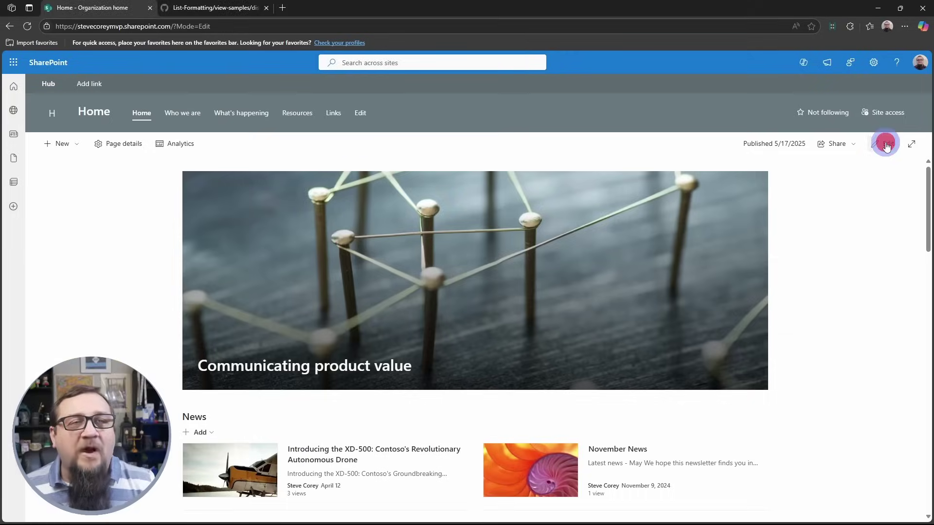
scroll(606, 329, "down", 3)
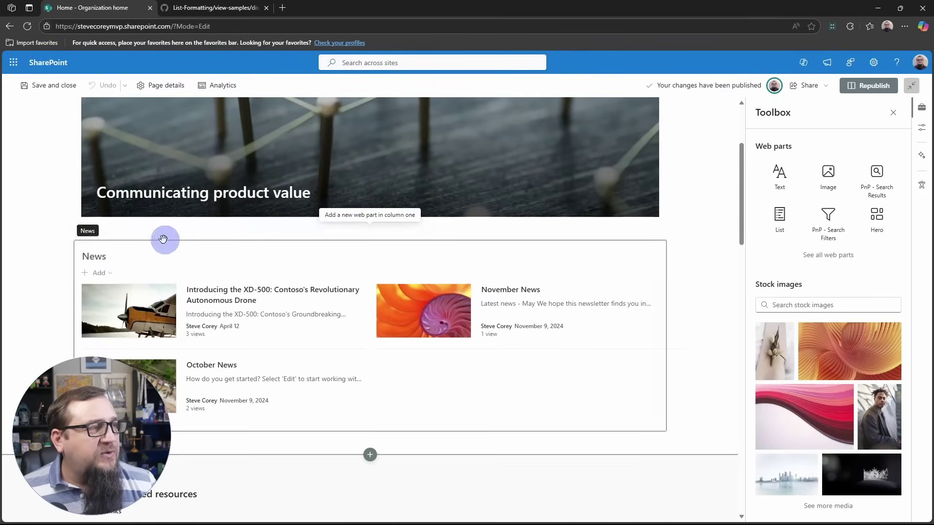
scroll(371, 427, "down", 3)
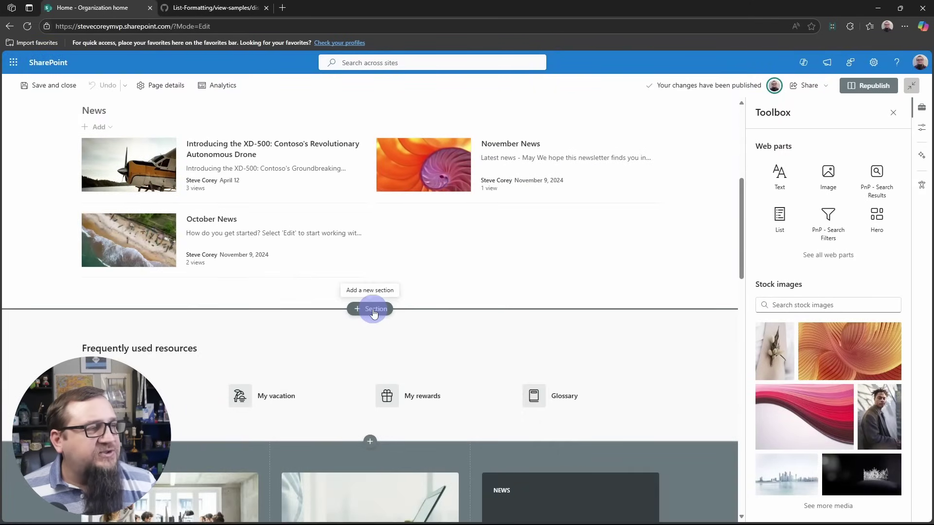
left_click(287, 322)
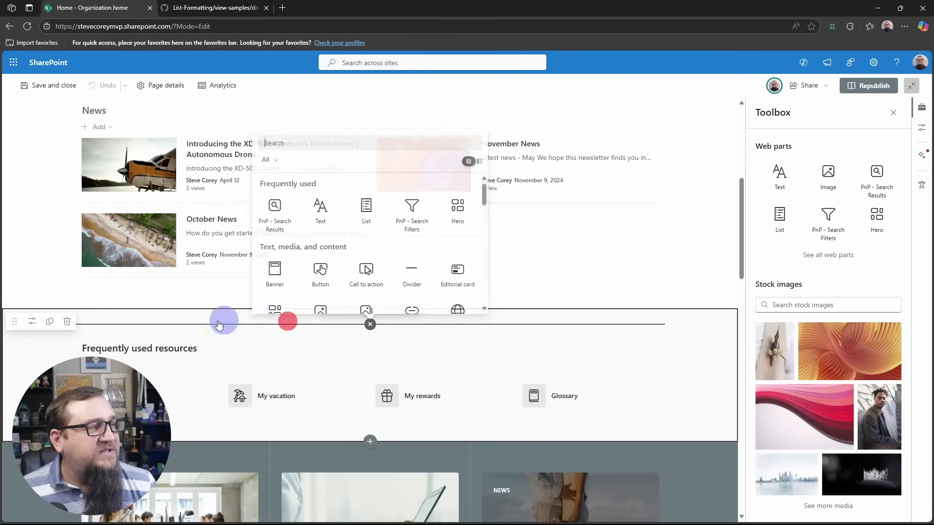
left_click(32, 322)
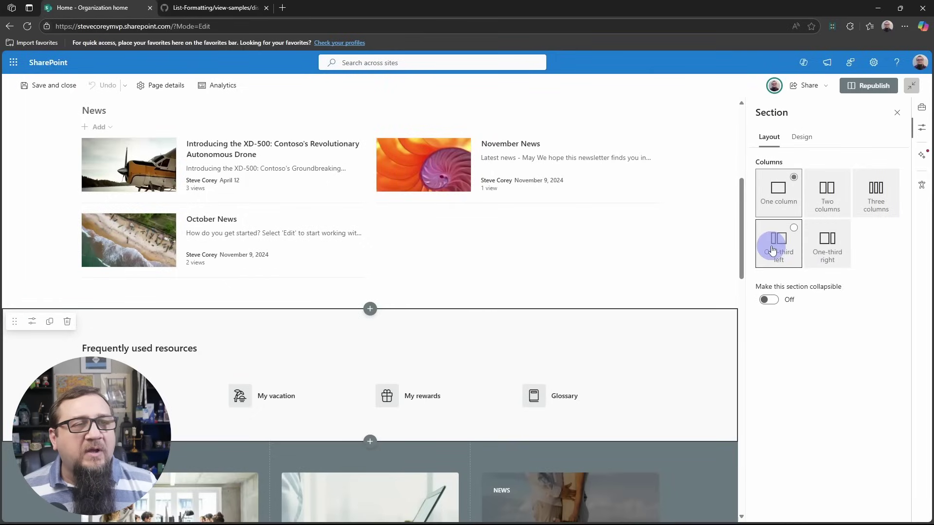
left_click(827, 251)
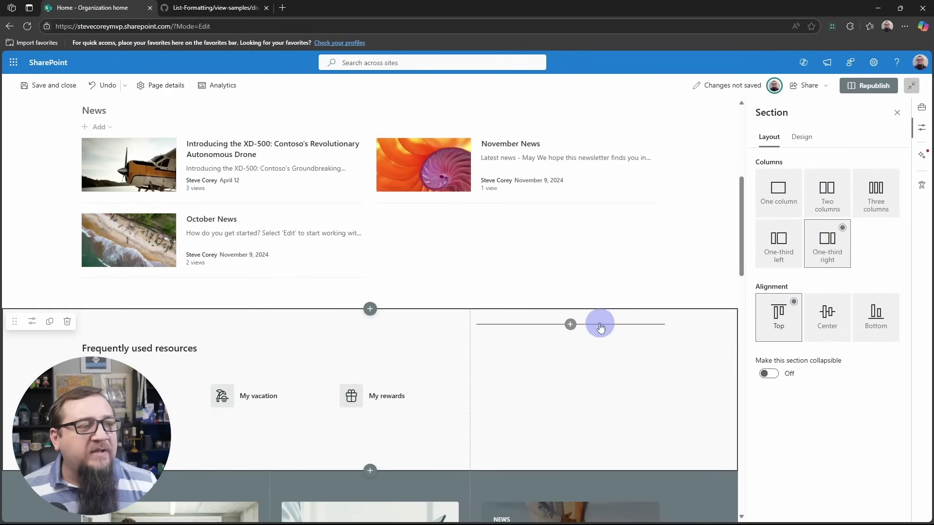
Add a List web part showing the Links list to the new right column.
left_click(570, 325)
left_click(575, 212)
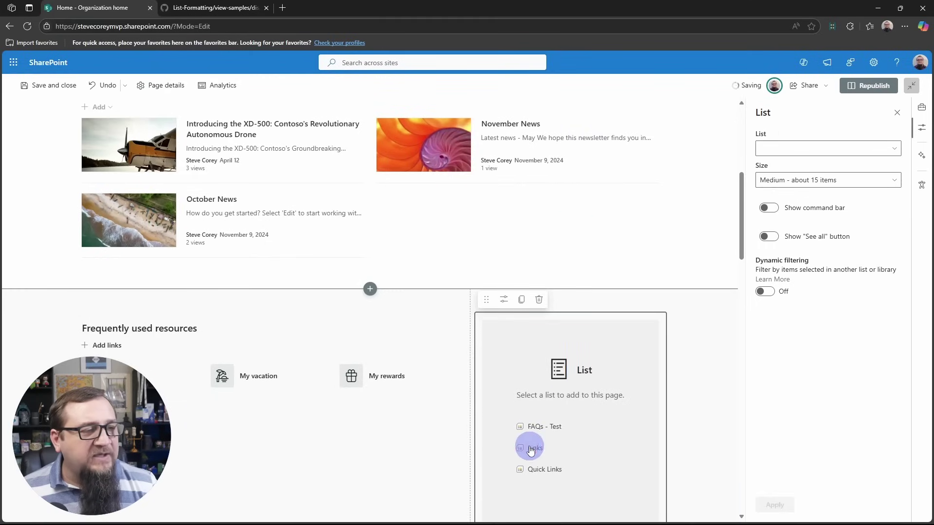
left_click(531, 448)
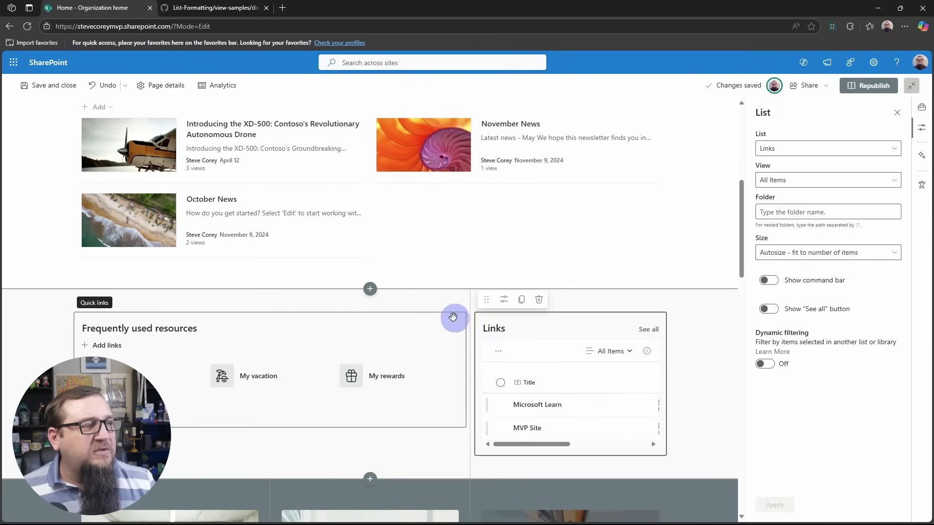
Switch the section to a one-third left layout and republish the page.
left_click(35, 309)
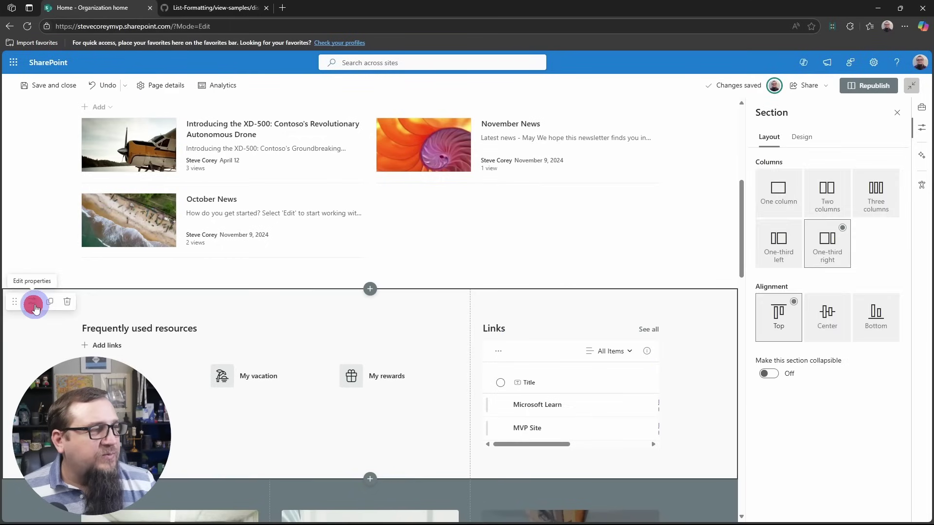
left_click(765, 253)
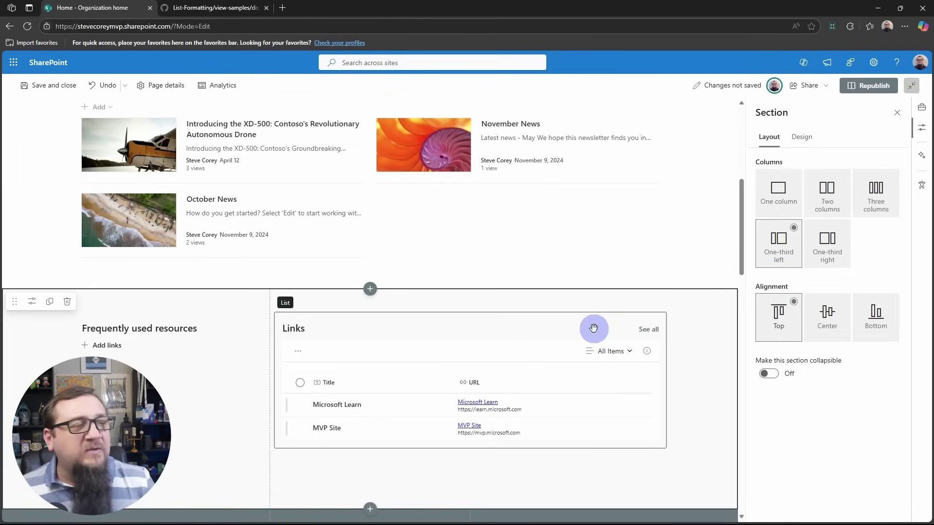
left_click(866, 86)
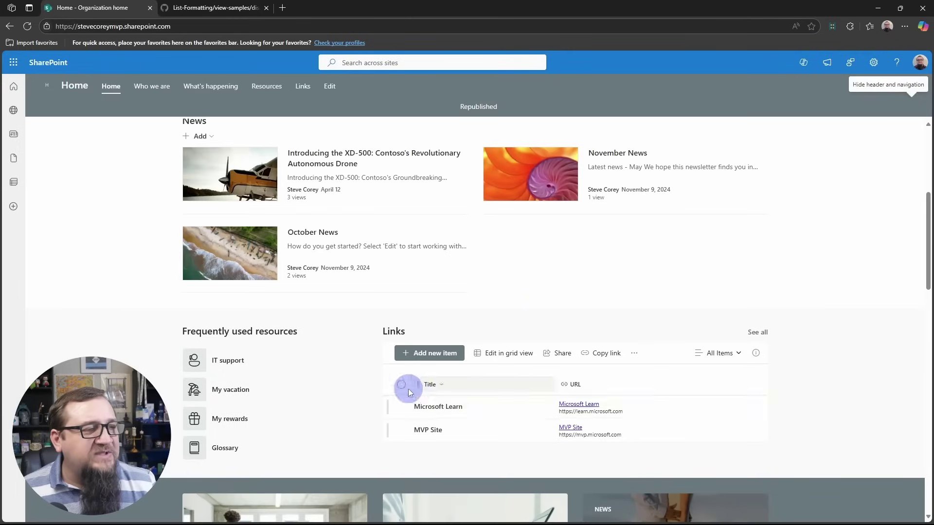
Select the Microsoft Learn and MVP Site rows, then open the Links web part's properties in edit mode.
left_click(401, 407)
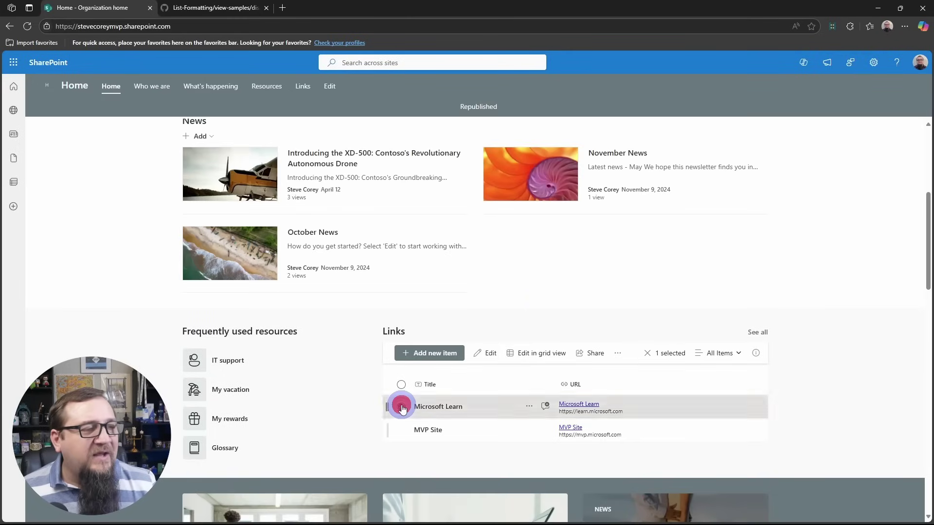
left_click(401, 430)
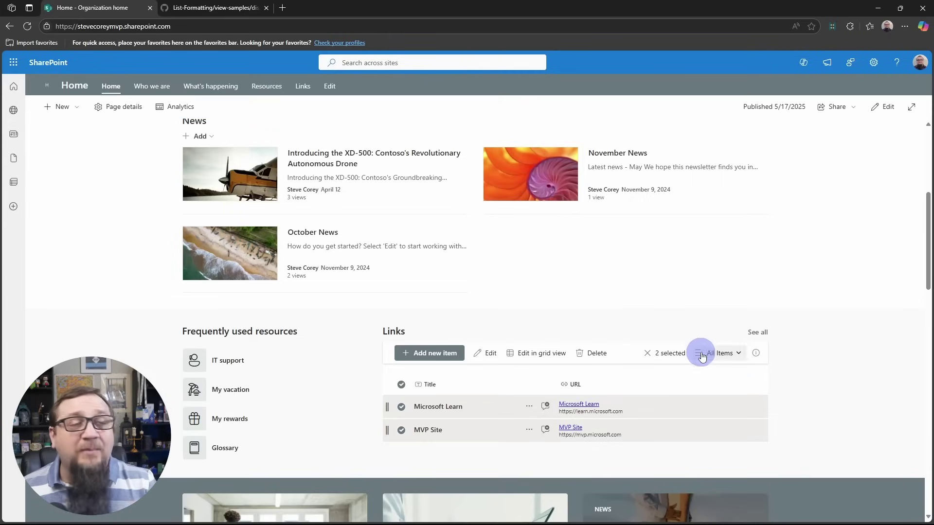
left_click(884, 110)
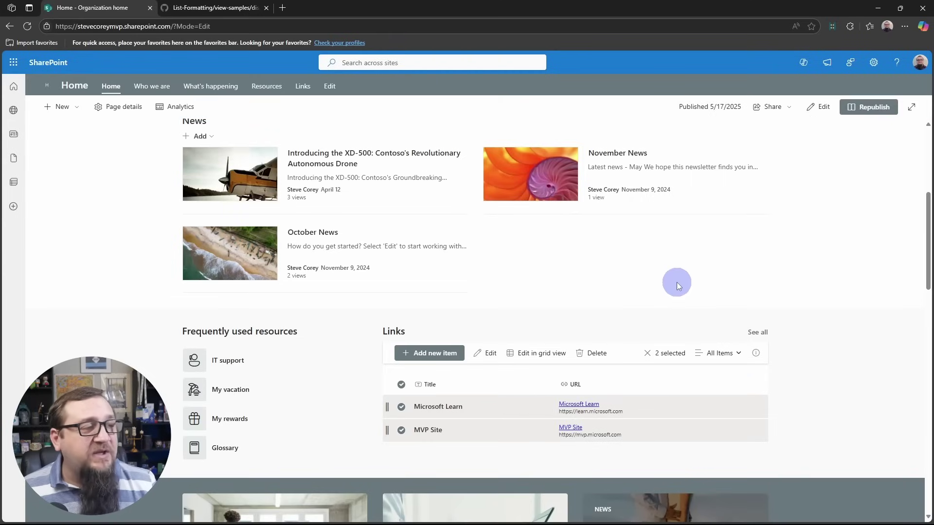
left_click(385, 320)
left_click(303, 300)
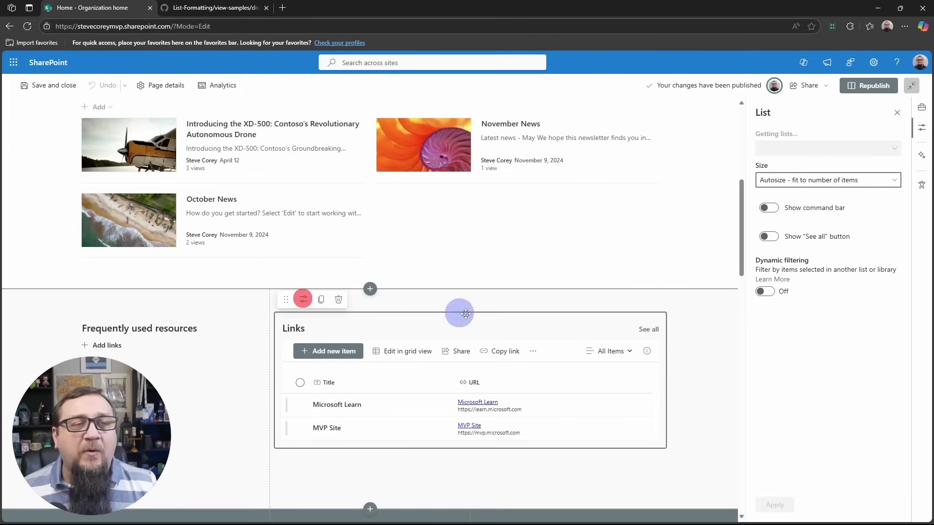
Hide the Links list's command bar and See all link, apply, and republish.
left_click(767, 280)
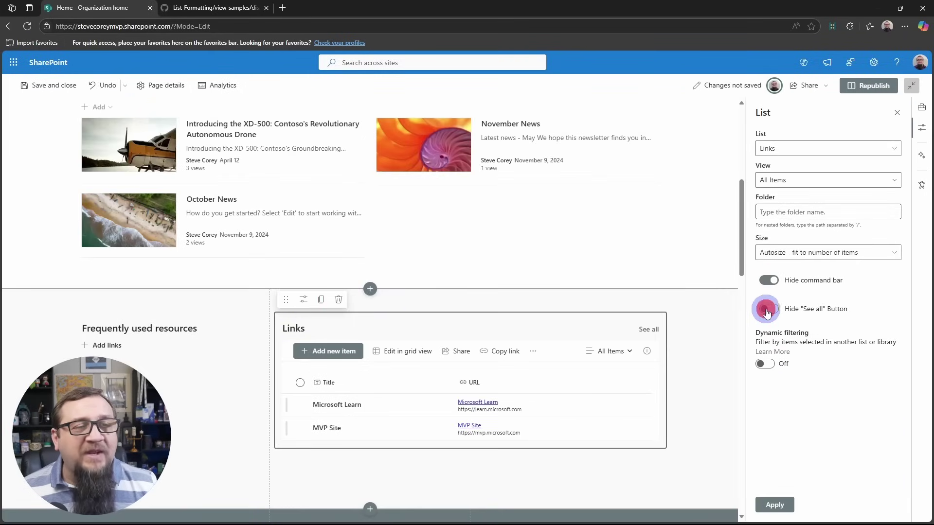
left_click(774, 506)
left_click(869, 88)
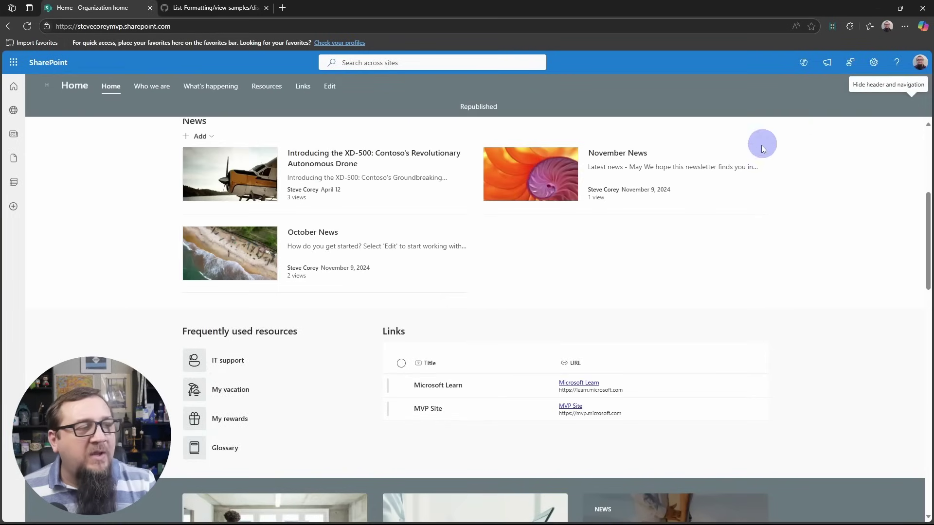
Toggle the Links row checkboxes to confirm selection still works, then open the Settings panel.
left_click(402, 364)
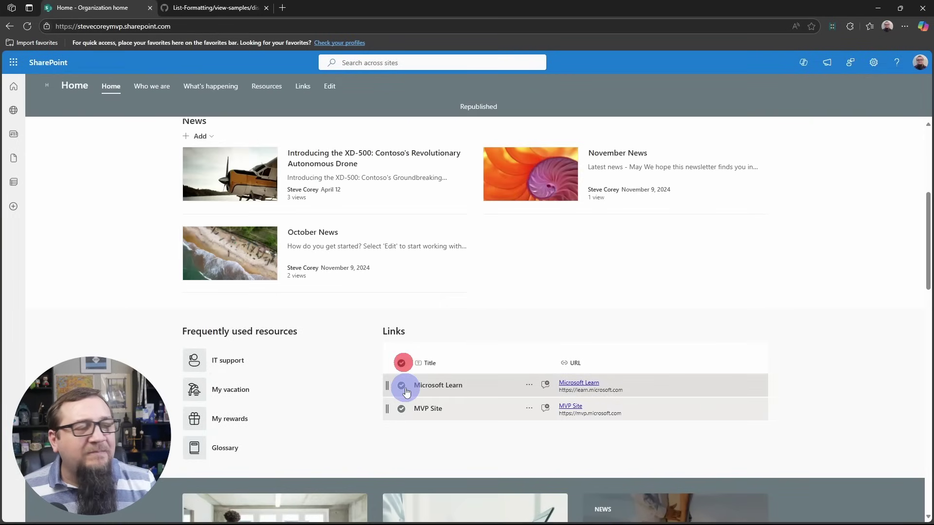
left_click(403, 387)
left_click(399, 408)
left_click(402, 386)
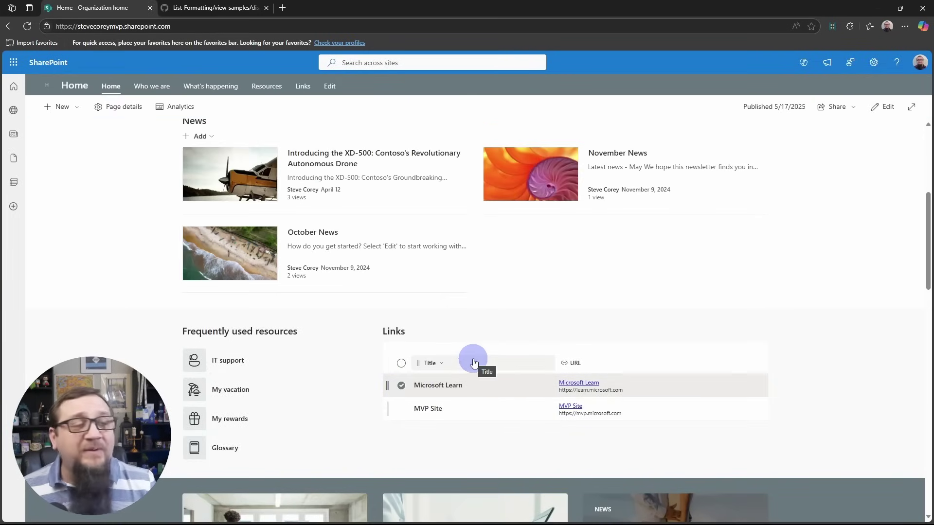
left_click(401, 408)
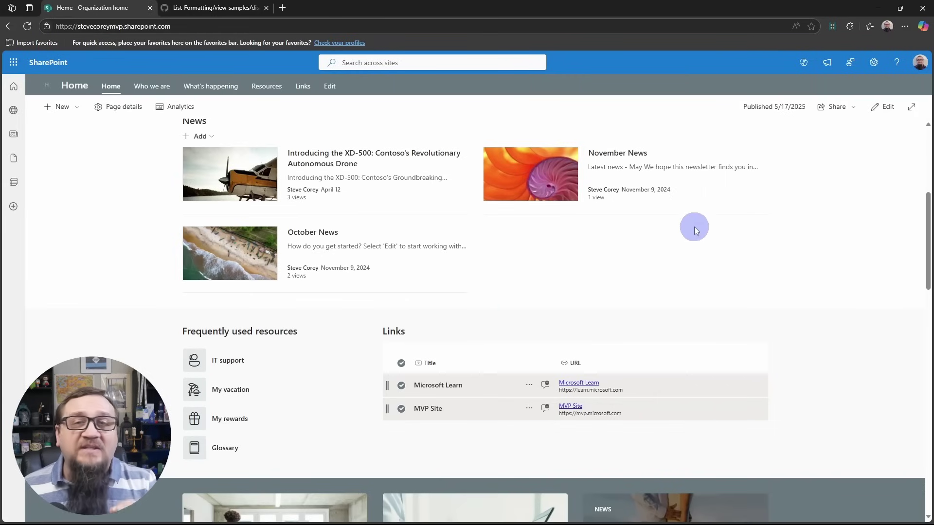
left_click(873, 64)
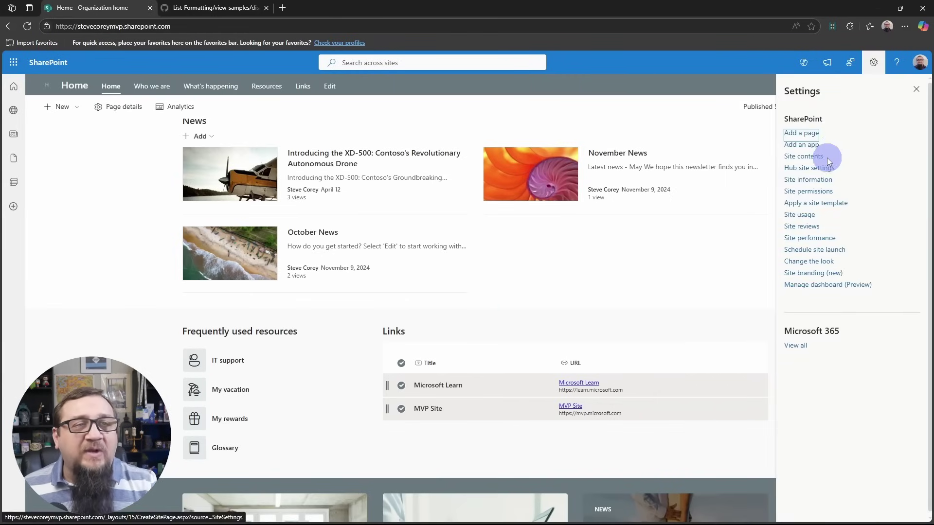
From Site contents, create a public Links list view named 'Simple' alongside All Items.
left_click(811, 157)
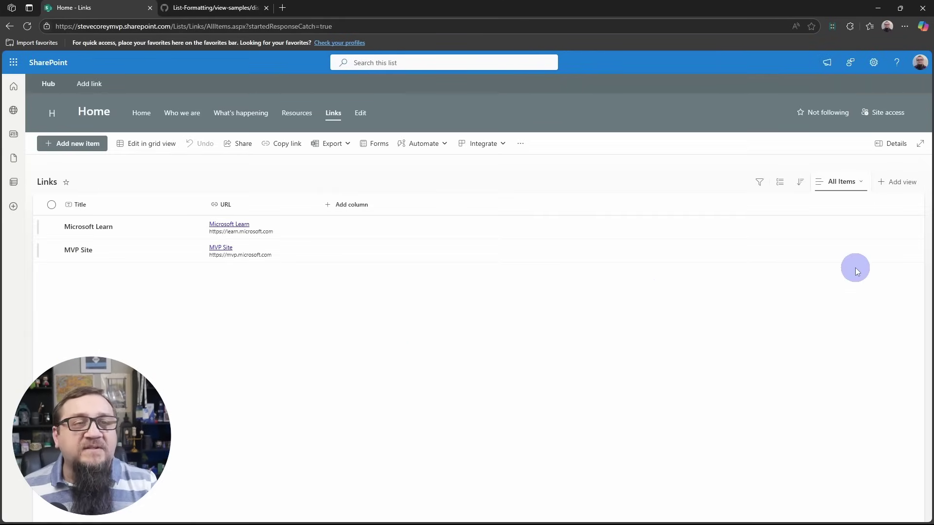
left_click(912, 185)
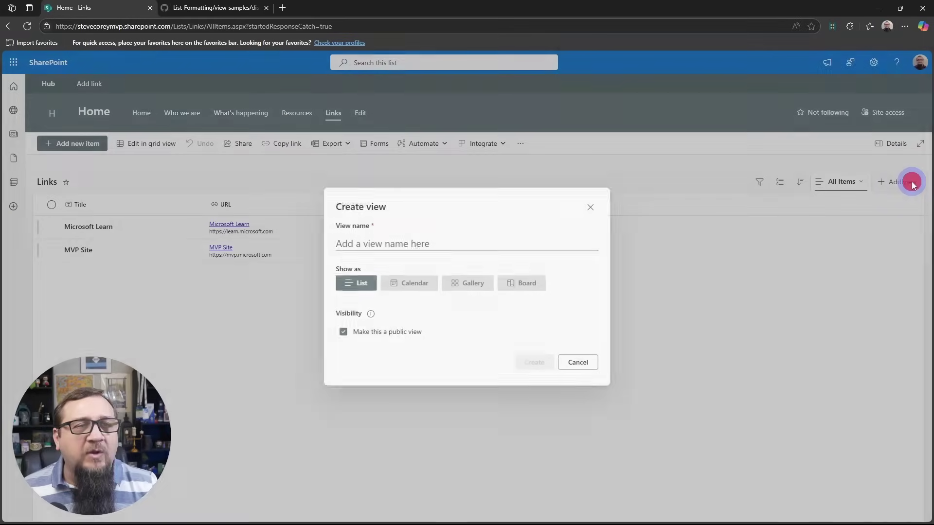
left_click(472, 242)
type("Simple")
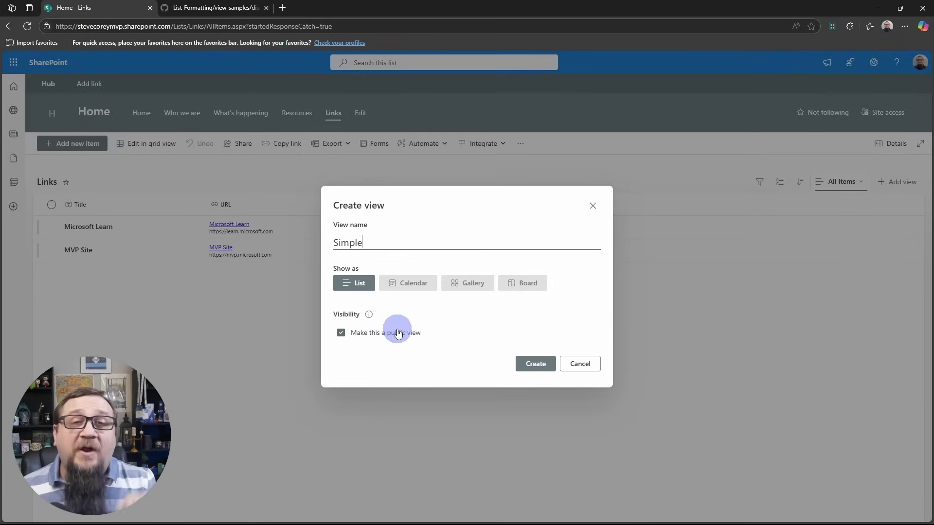
left_click(541, 365)
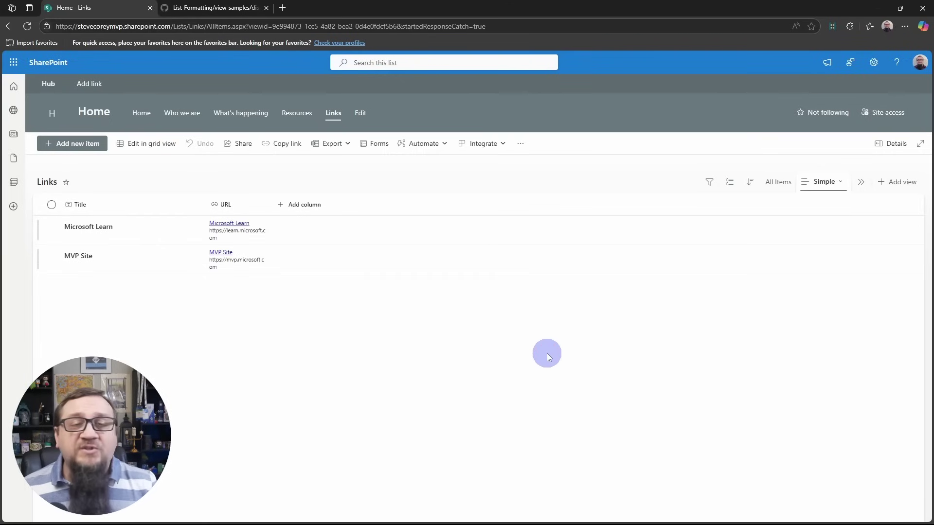
left_click(781, 182)
Open Format current view for the Simple view in Advanced JSON mode.
left_click(832, 184)
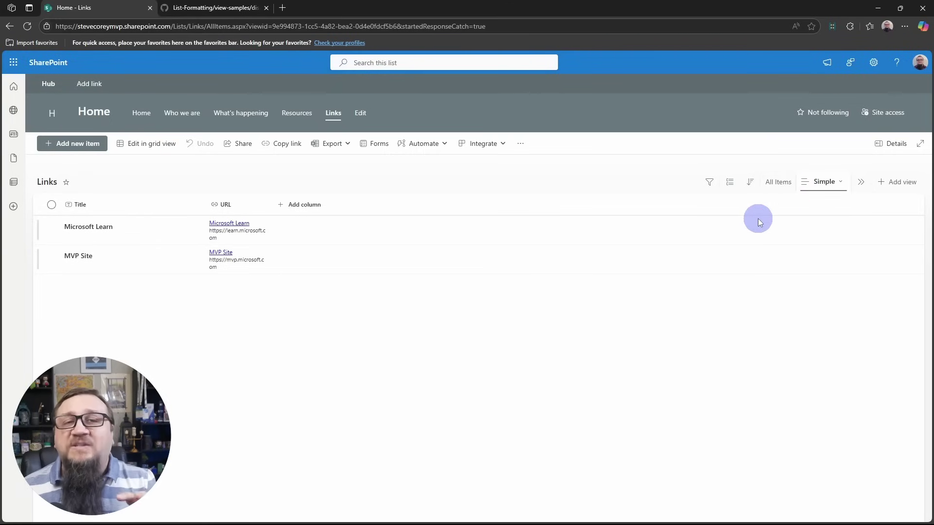
left_click(841, 187)
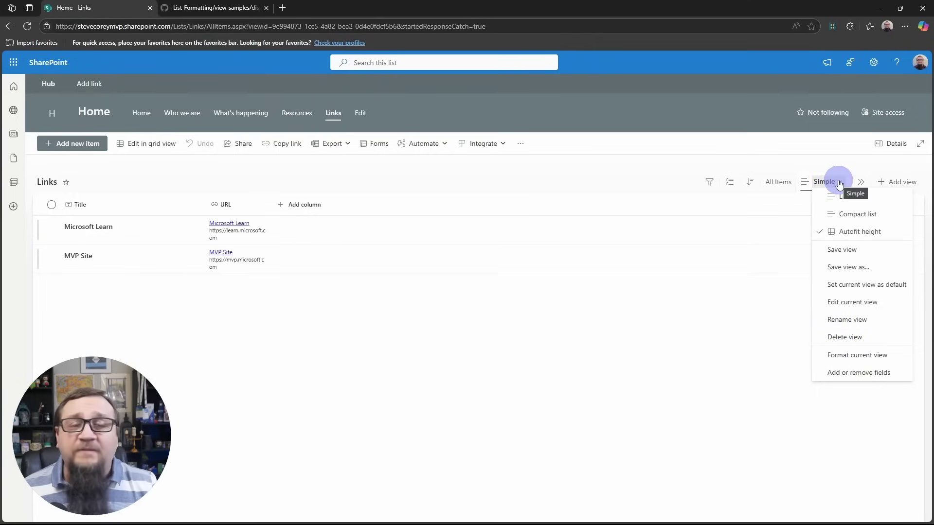
left_click(835, 354)
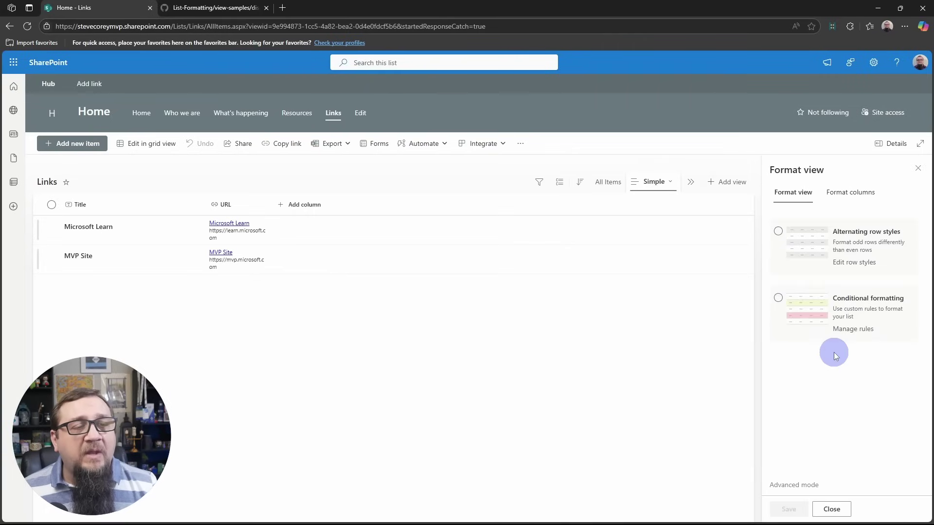
left_click(798, 485)
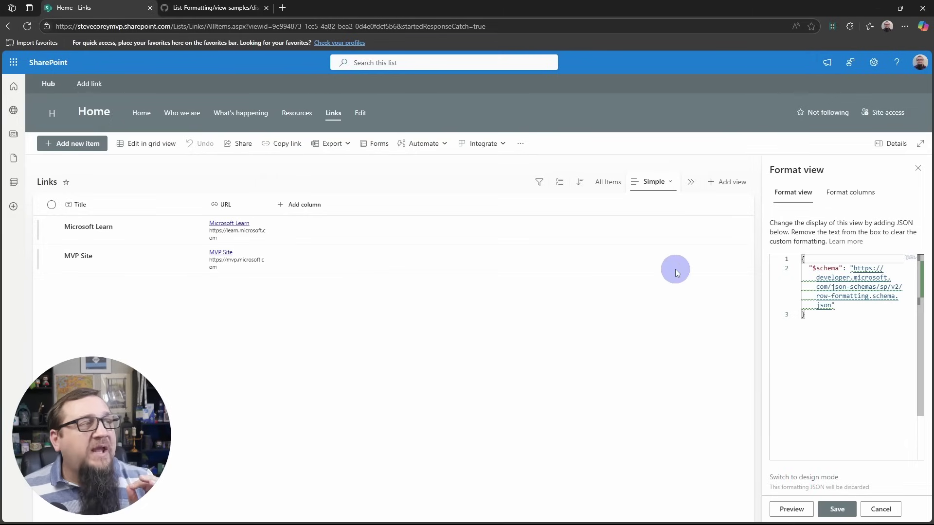
left_click(235, 8)
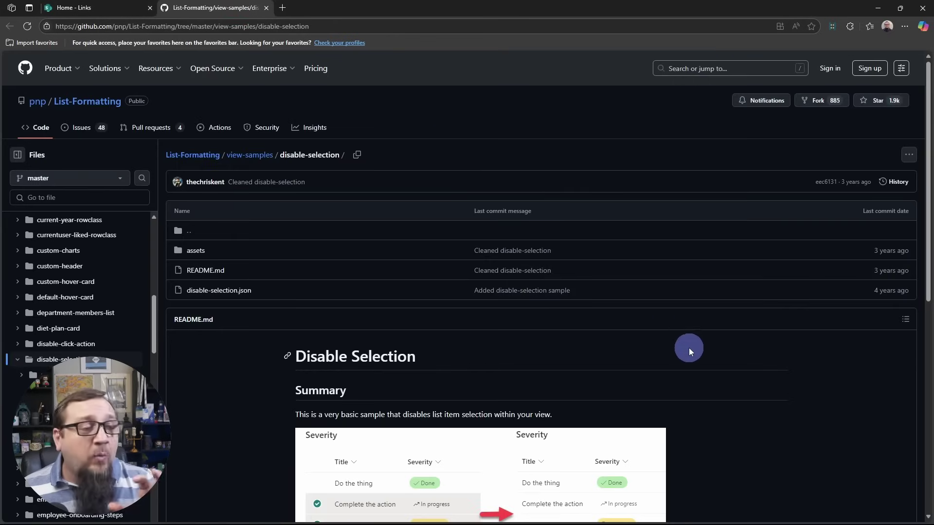
Copy the raw disable-selection.json sample, then select the existing JSON in SharePoint's Format view editor.
scroll(694, 370, "down", 3)
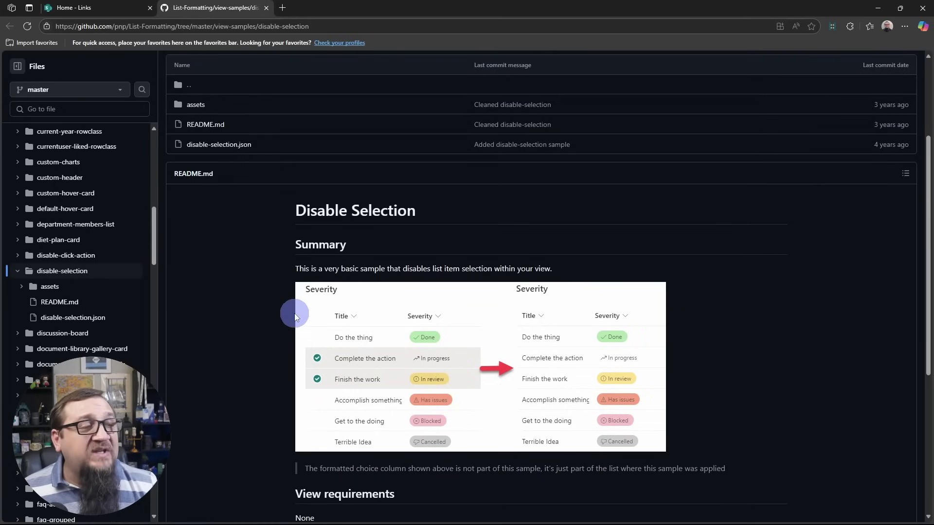
scroll(295, 316, "down", 2)
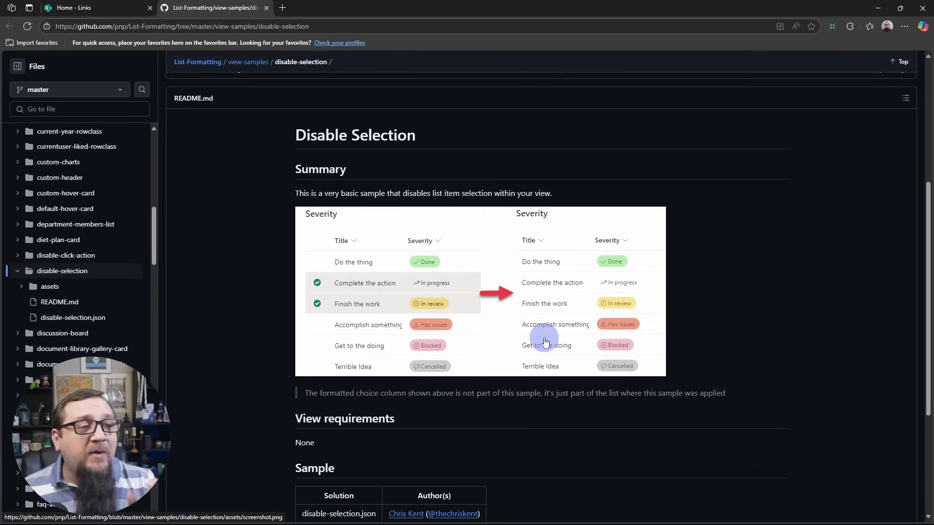
scroll(545, 343, "down", 1)
scroll(523, 385, "down", 3)
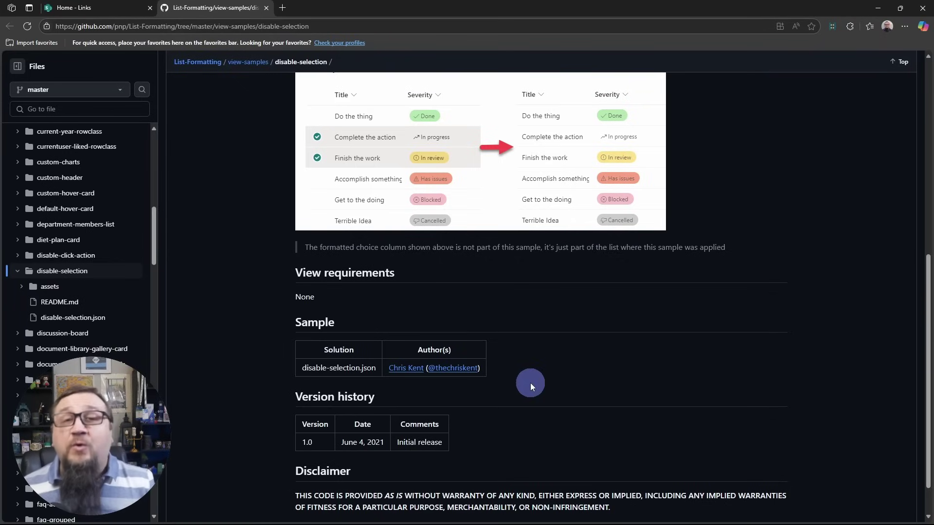
scroll(531, 383, "down", 1)
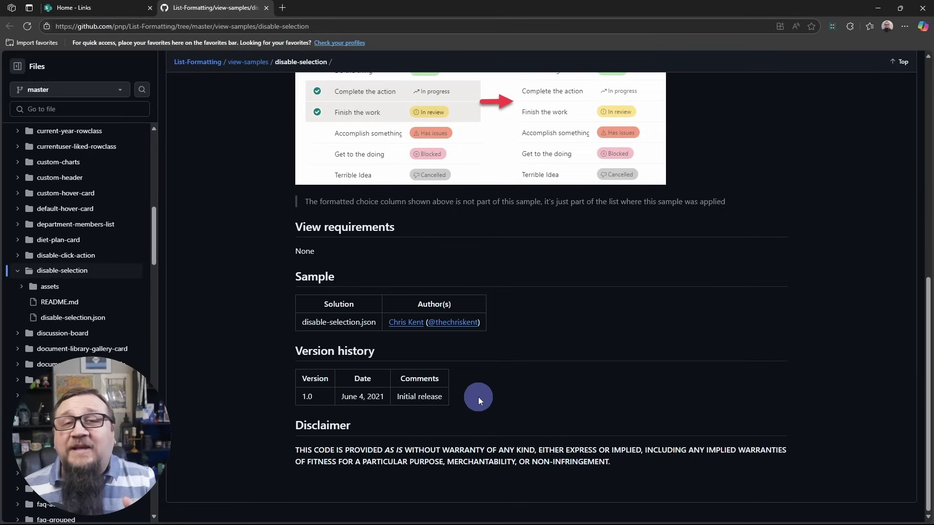
scroll(500, 398, "up", 7)
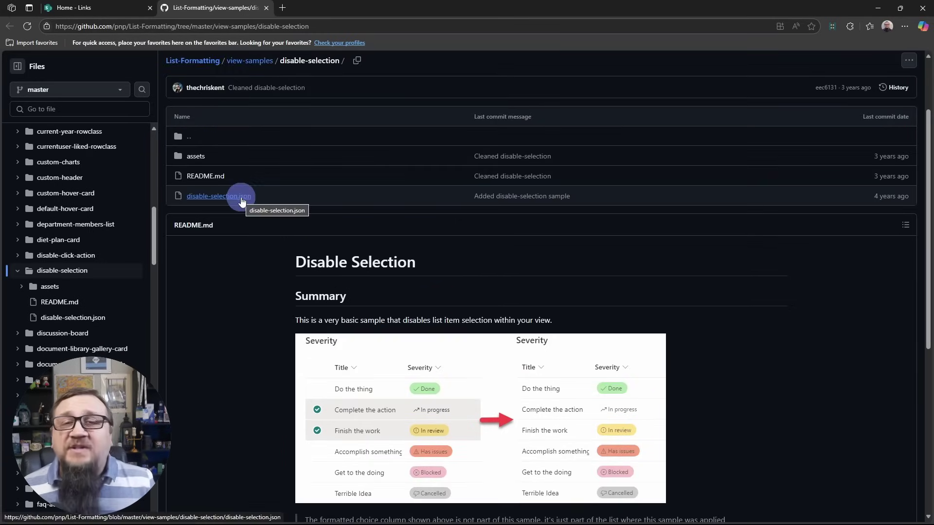
left_click(231, 200)
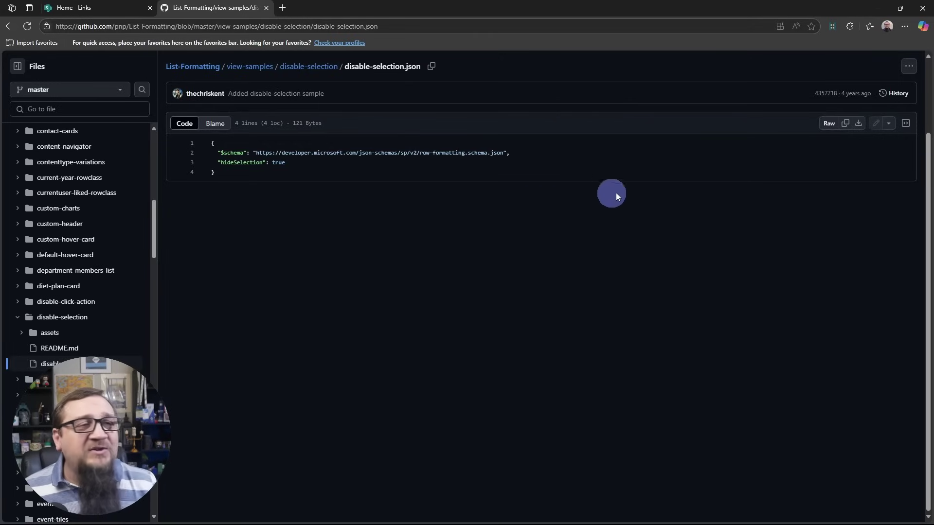
left_click(847, 125)
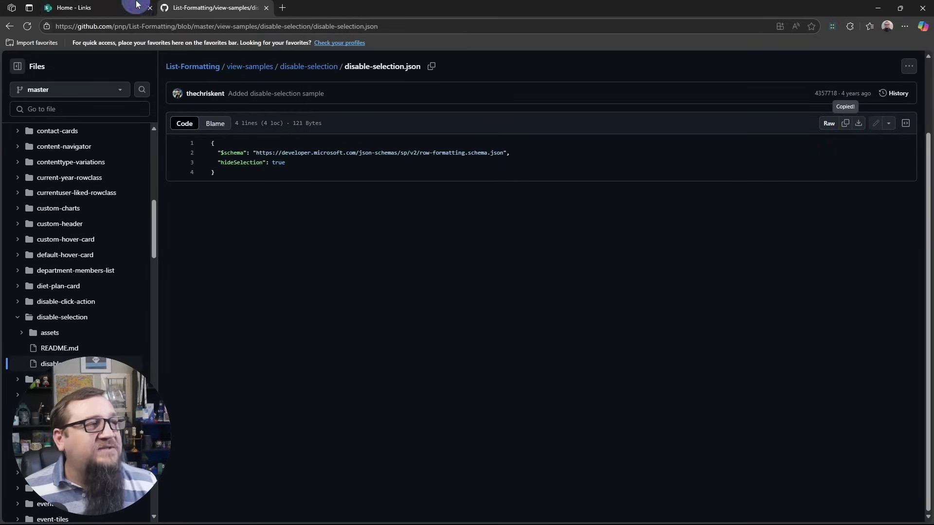
left_click(118, 9)
left_click_drag(876, 350, 768, 251)
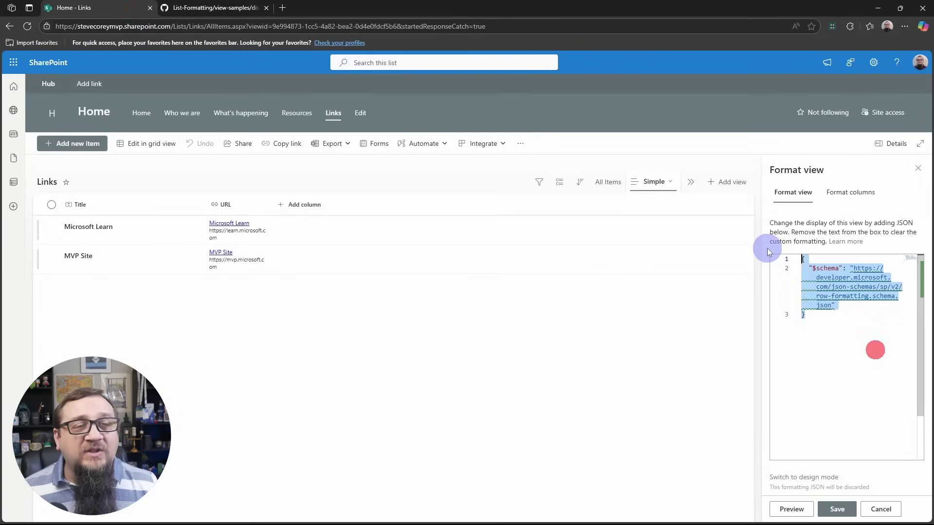
Replace the Simple view's formatting with the pasted hideSelection JSON and save it.
key("BackSpace")
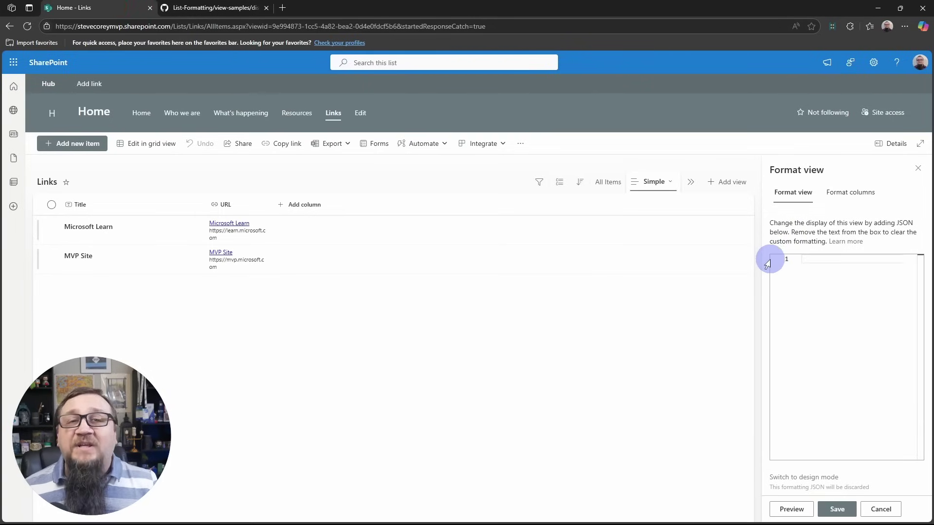
key("ctrl+v")
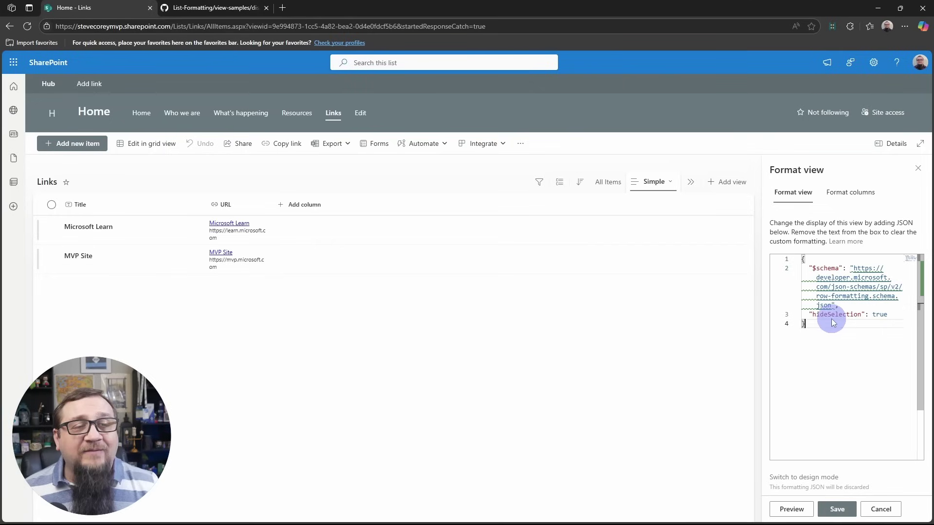
mouse_move(829, 321)
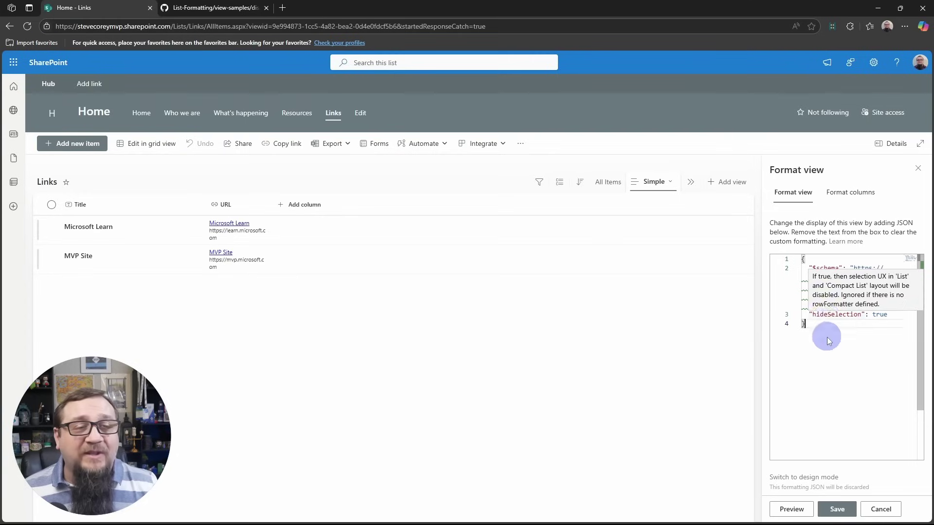
left_click(833, 511)
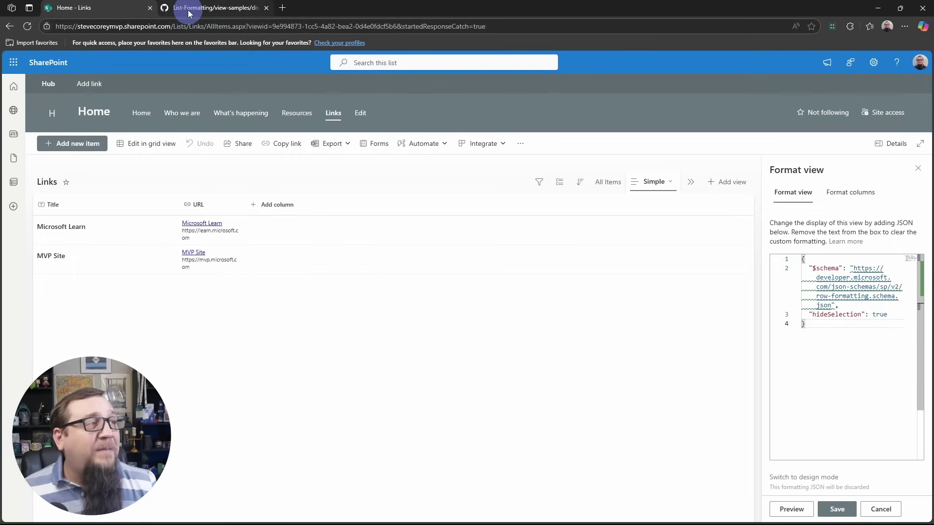
left_click(94, 110)
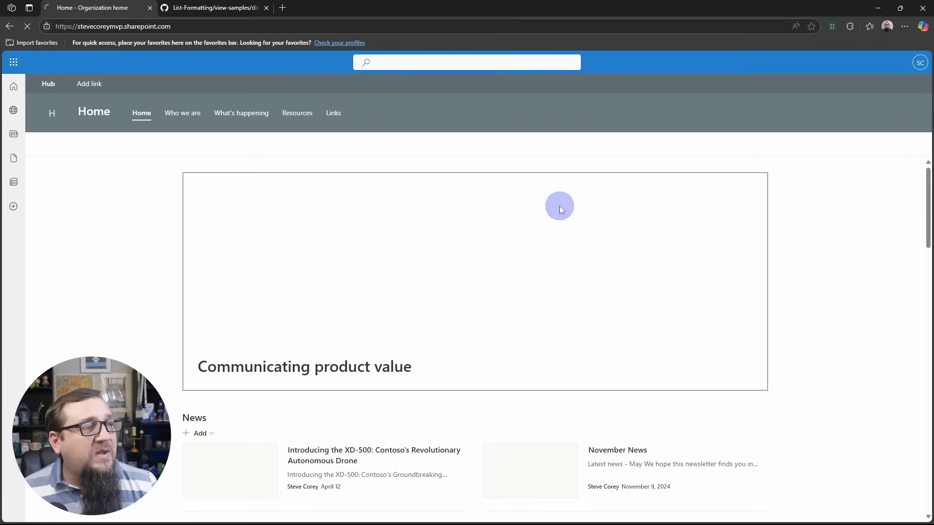
Set the home page's Links web part to the Simple view and republish the page.
scroll(831, 397, "down", 6)
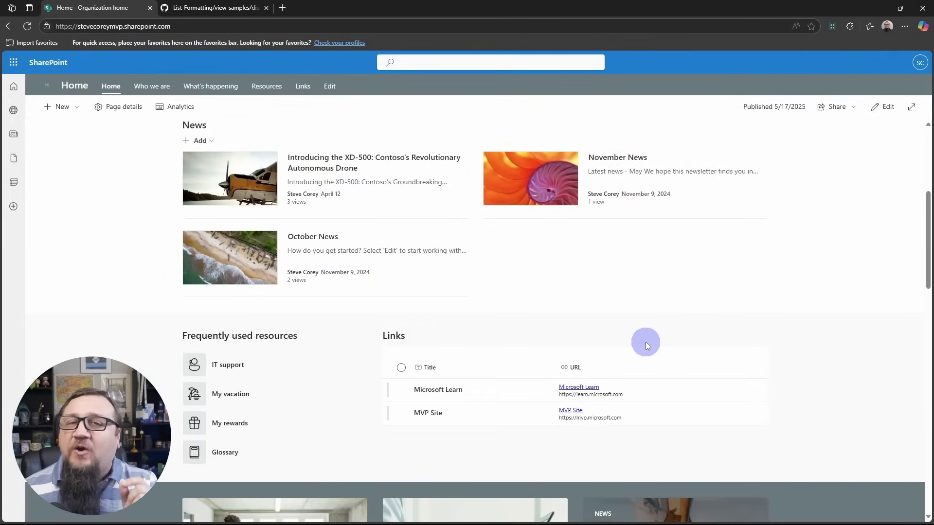
left_click(882, 108)
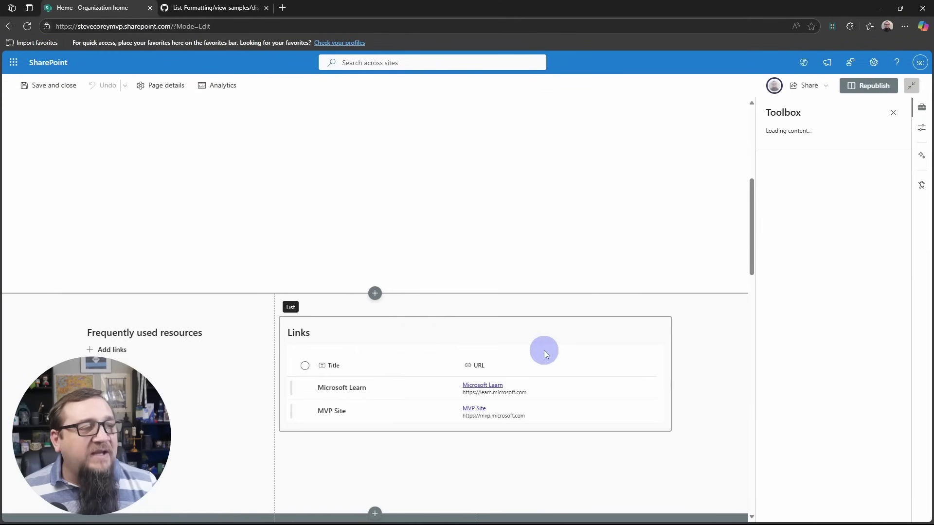
left_click(400, 326)
left_click(303, 303)
left_click(794, 180)
left_click(774, 214)
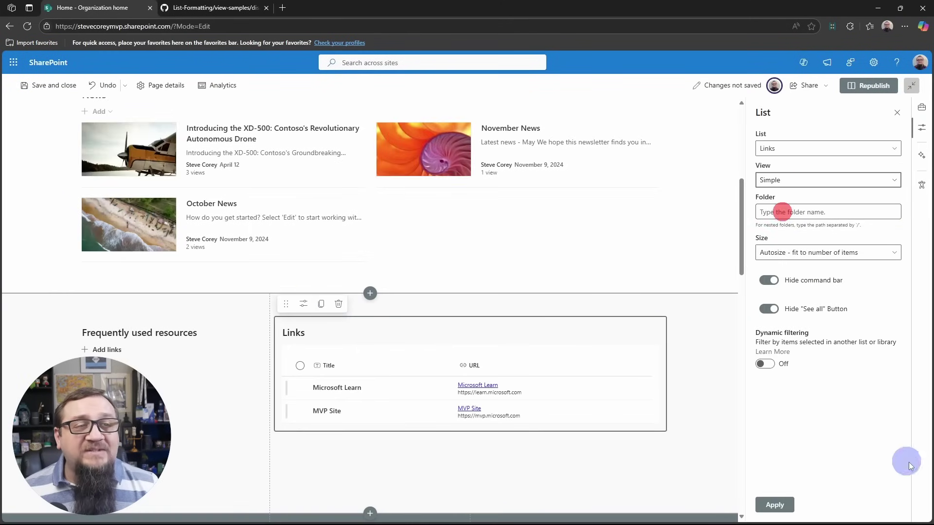
left_click(781, 512)
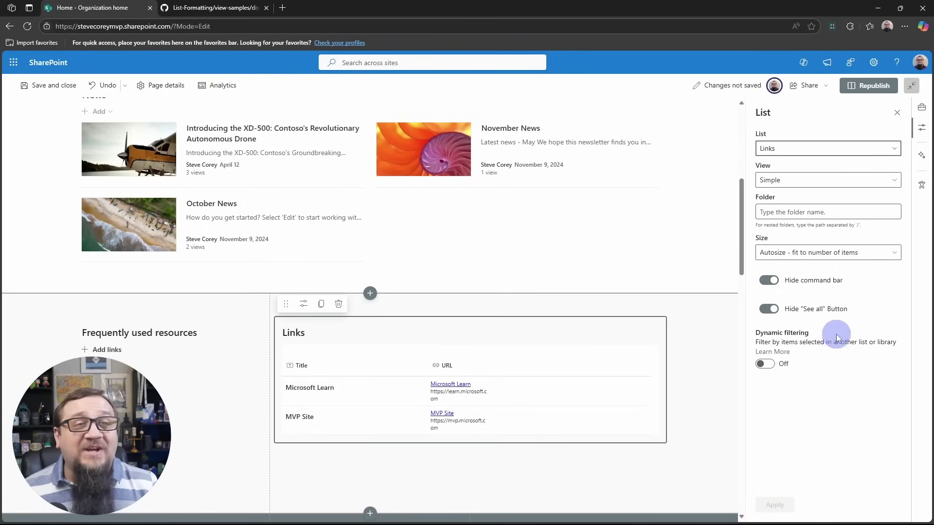
left_click(871, 83)
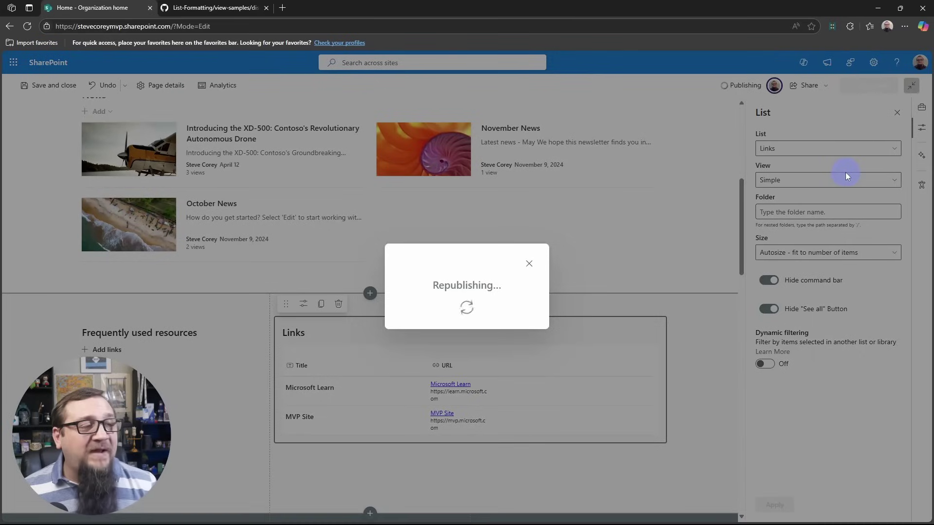